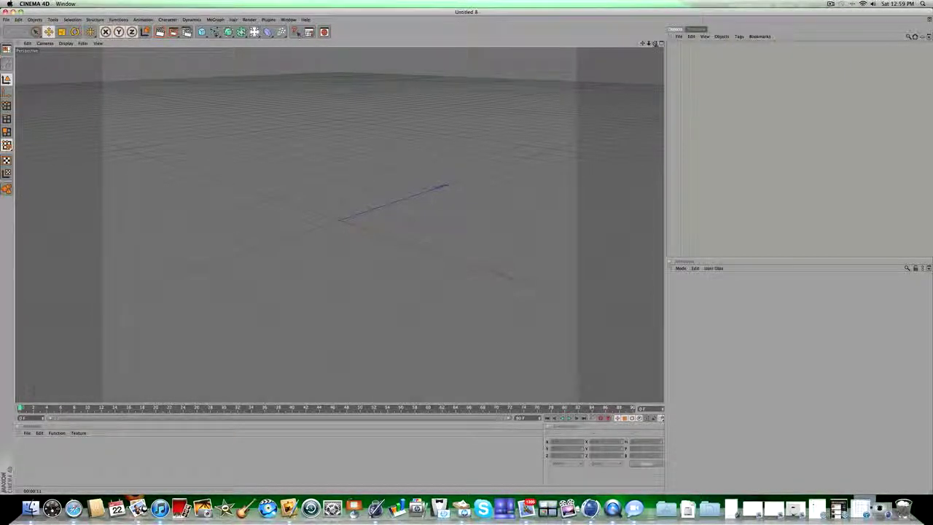
Add a MoGraph text object to the empty scene and set its alignment to Middle.
{"action": "left_click_drag", "start_coordinate": [654, 43], "coordinate": [654, 44]}
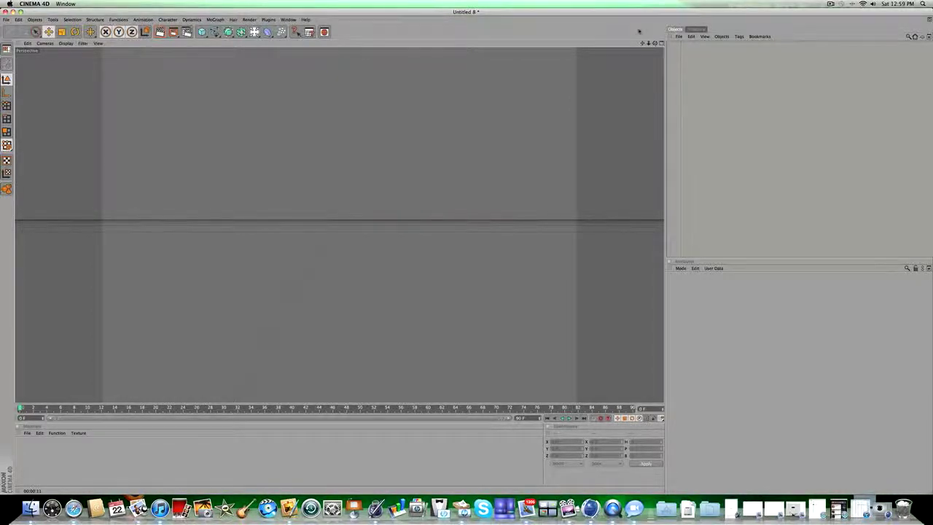
{"action": "left_click", "coordinate": [213, 19]}
{"action": "left_click", "coordinate": [219, 78]}
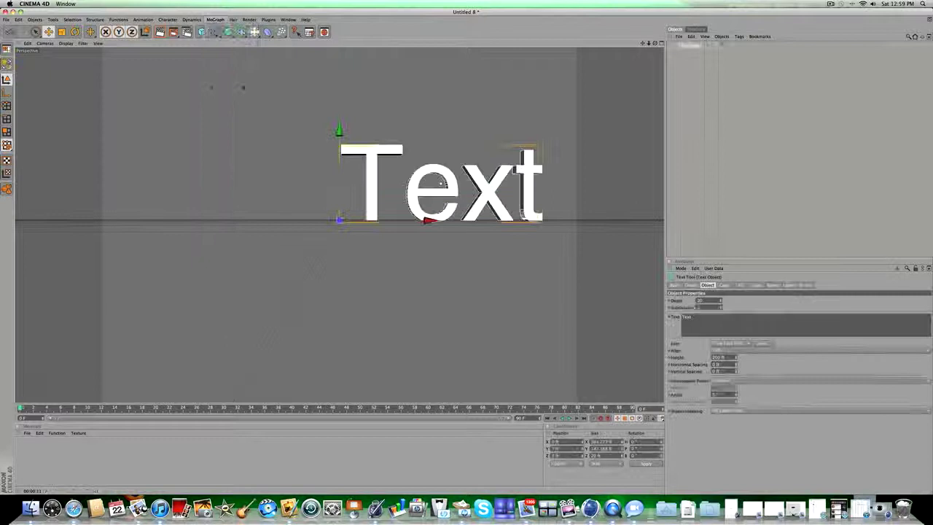
{"action": "left_click", "coordinate": [725, 350]}
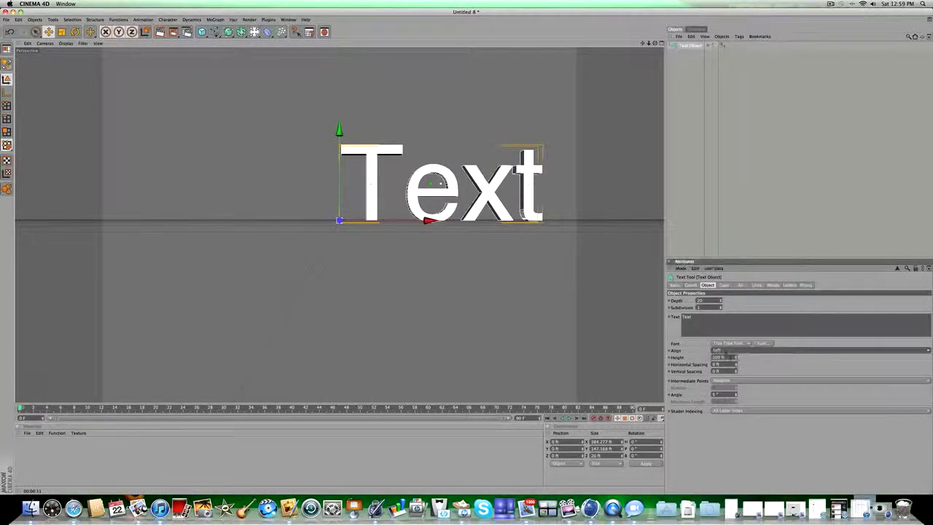
{"action": "left_click", "coordinate": [725, 357]}
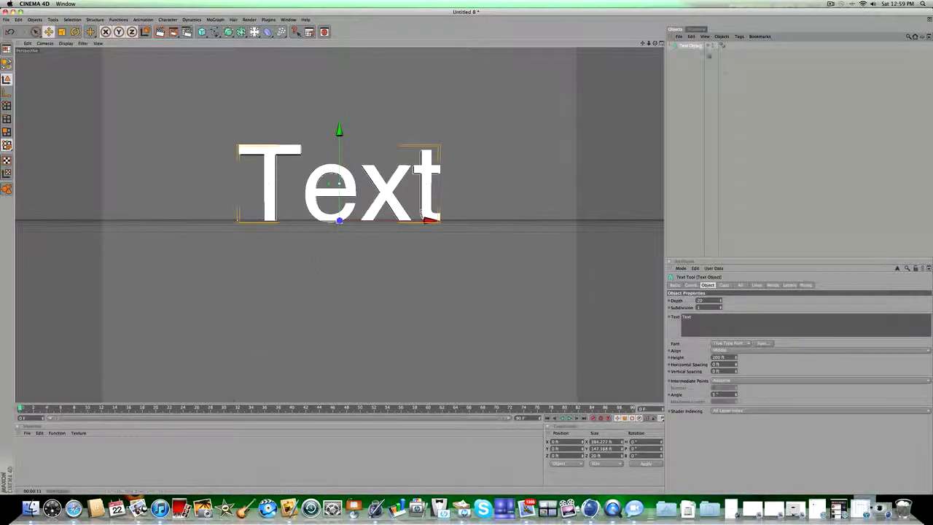
Keyframe the text object at frames 0 and 40, pitching it by about 360° at frame 40.
{"action": "left_click", "coordinate": [707, 56]}
{"action": "left_click", "coordinate": [690, 46]}
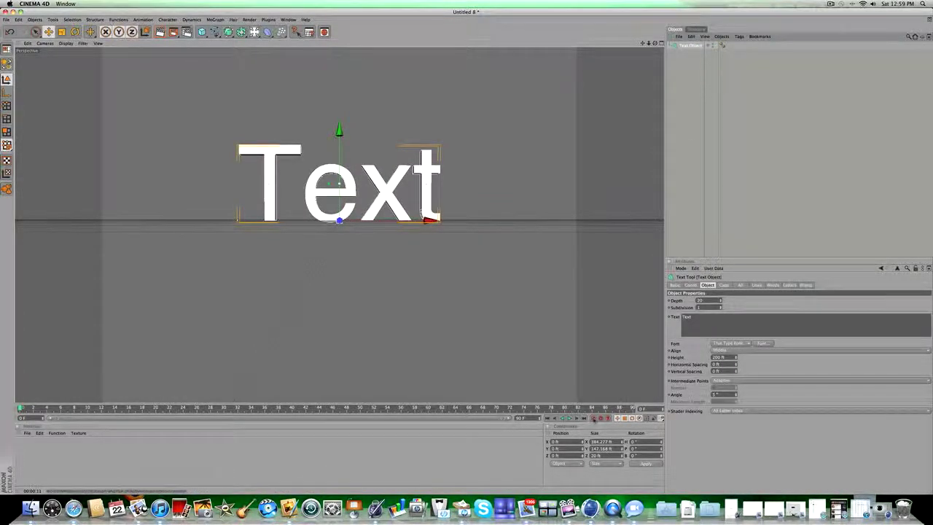
{"action": "left_click_drag", "start_coordinate": [195, 406], "coordinate": [293, 406]}
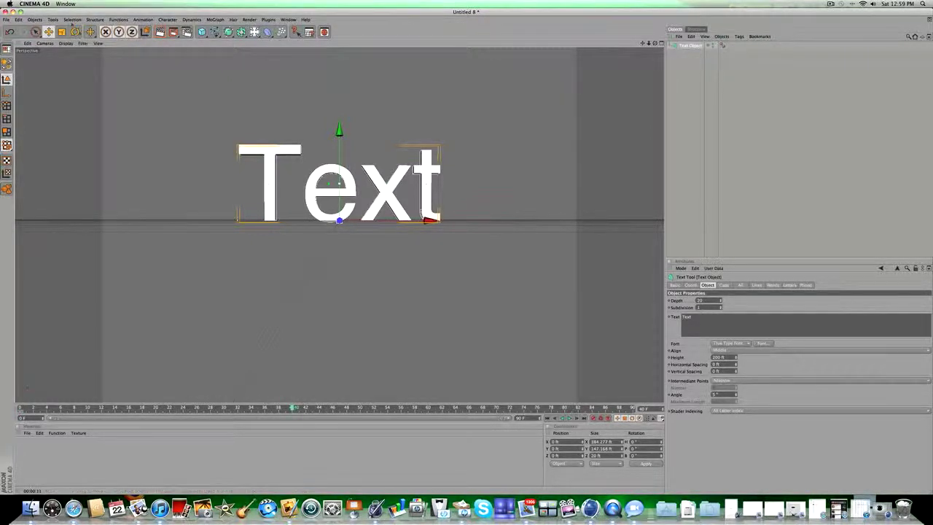
{"action": "left_click", "coordinate": [75, 31]}
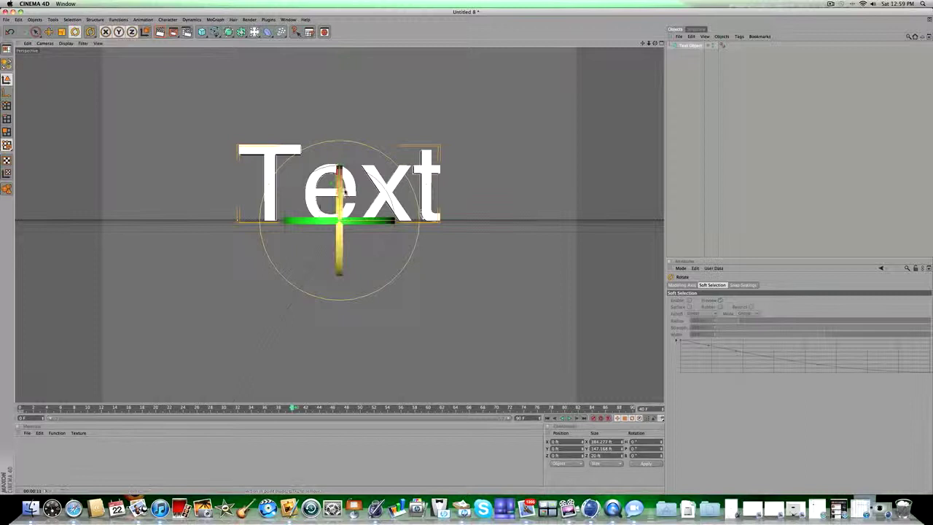
{"action": "left_click_drag", "start_coordinate": [341, 192], "coordinate": [341, 437]}
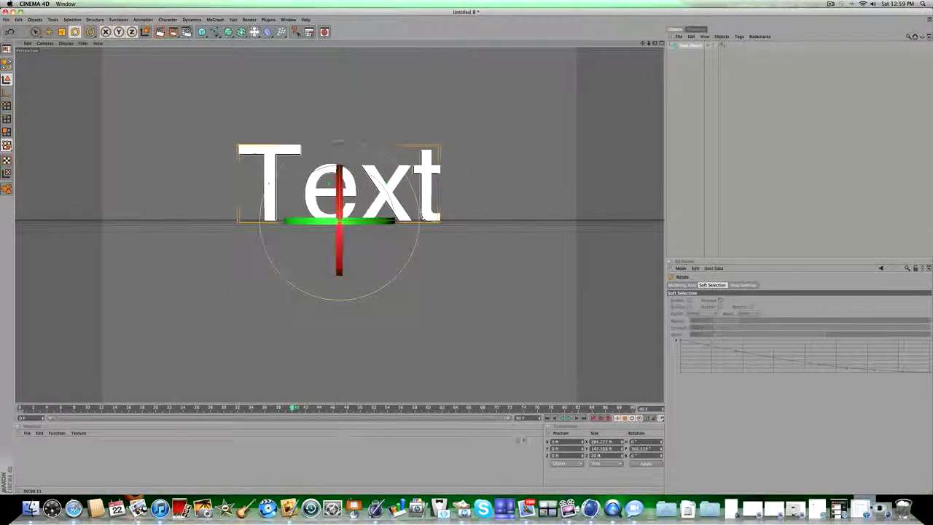
{"action": "left_click", "coordinate": [593, 418]}
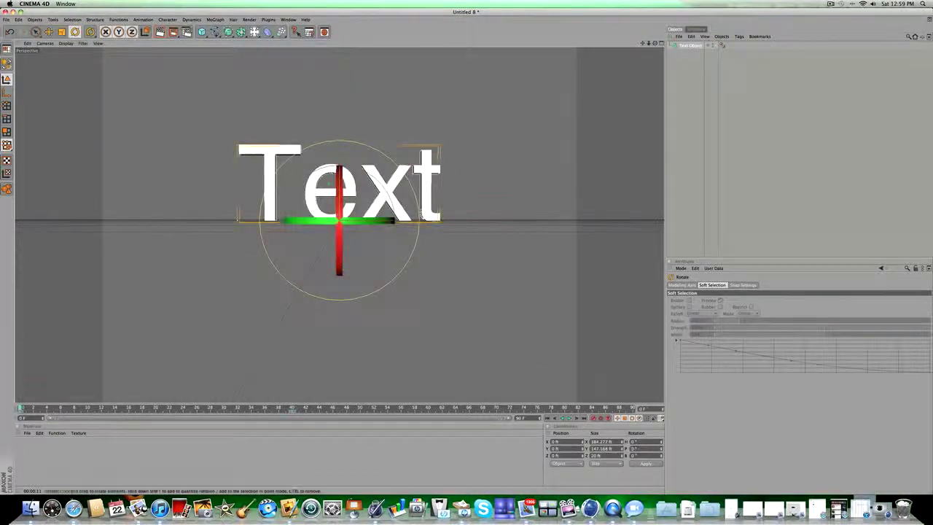
Play the animation from frame 0 to check how the text flips around its pitch axis.
{"action": "left_click", "coordinate": [569, 419]}
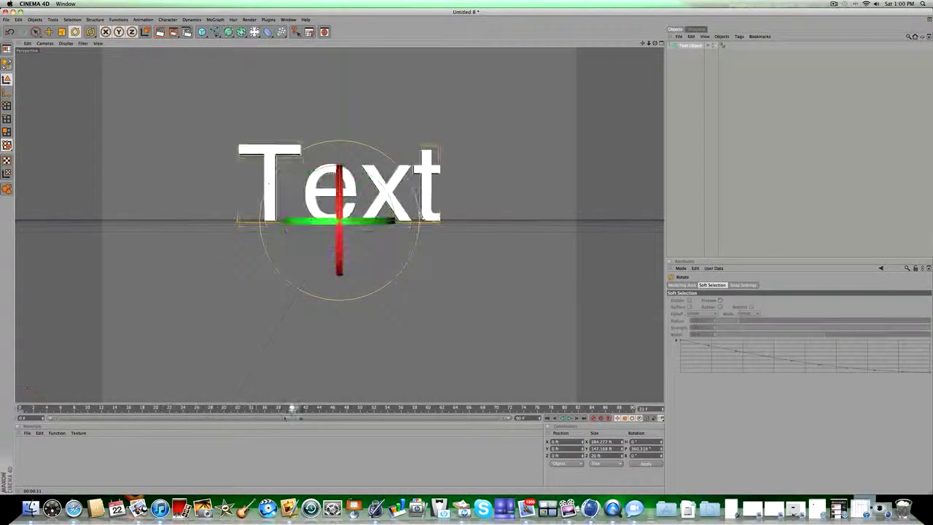
{"action": "left_click", "coordinate": [569, 418]}
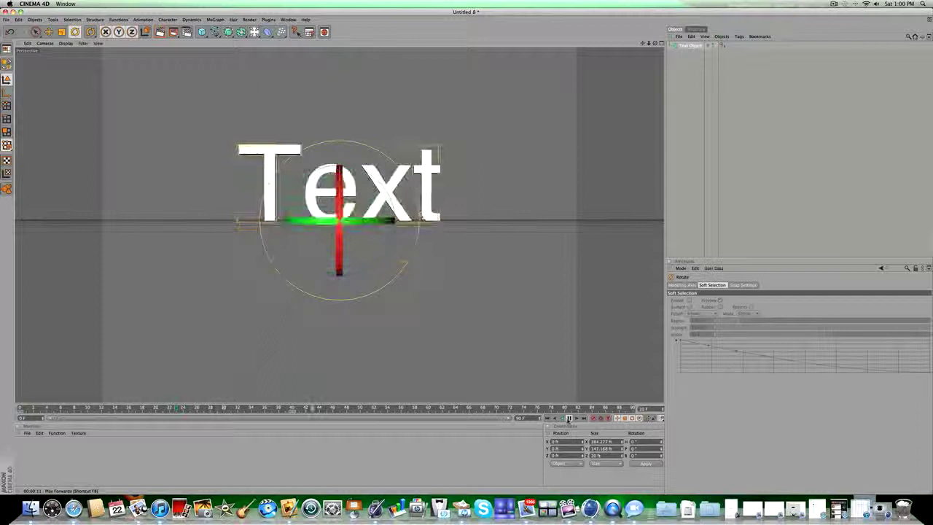
{"action": "left_click", "coordinate": [568, 418]}
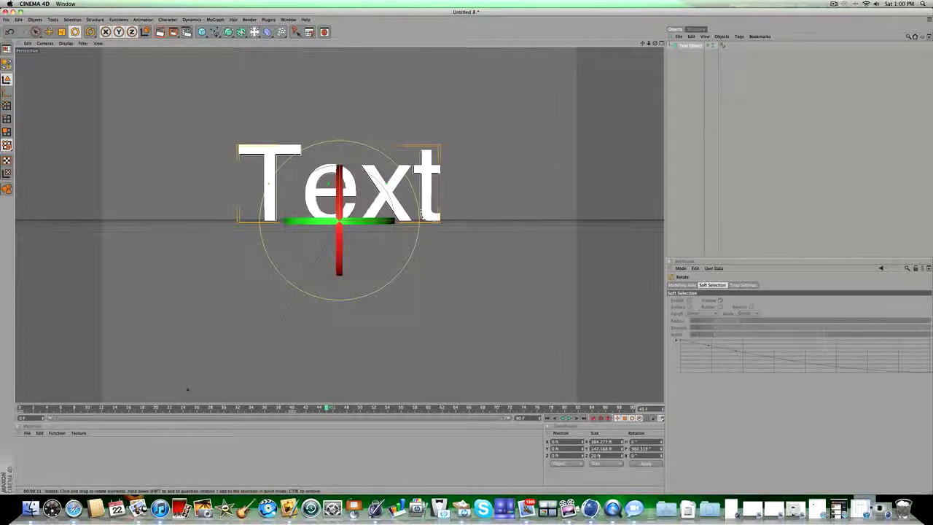
{"action": "left_click_drag", "start_coordinate": [194, 407], "coordinate": [20, 408]}
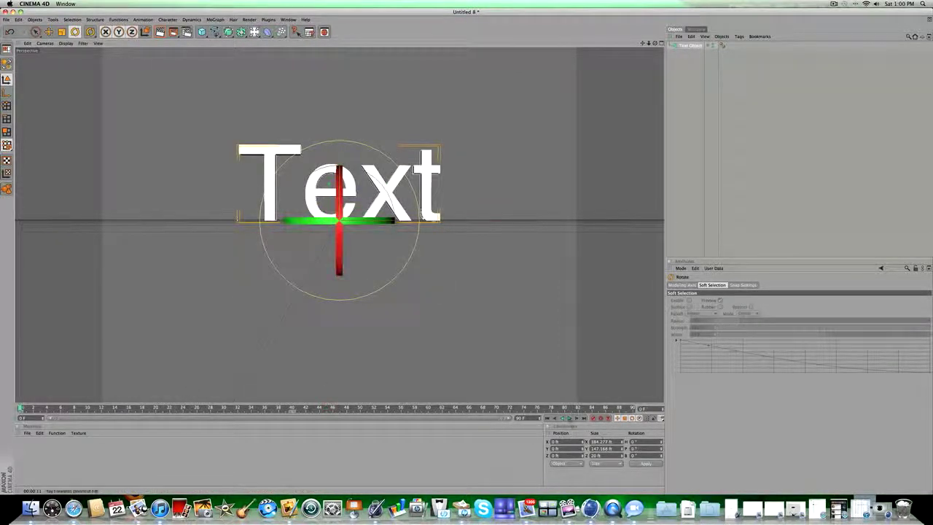
{"action": "left_click", "coordinate": [568, 417]}
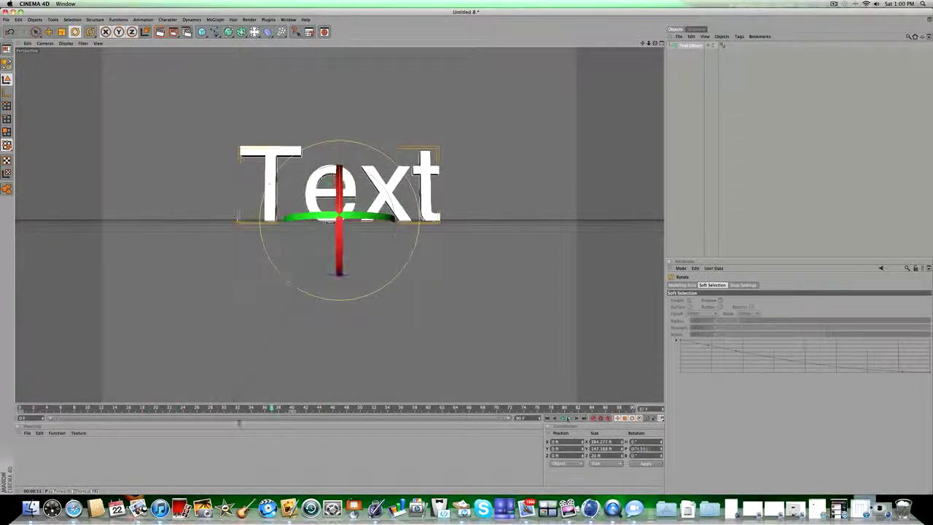
{"action": "key", "text": "e"}
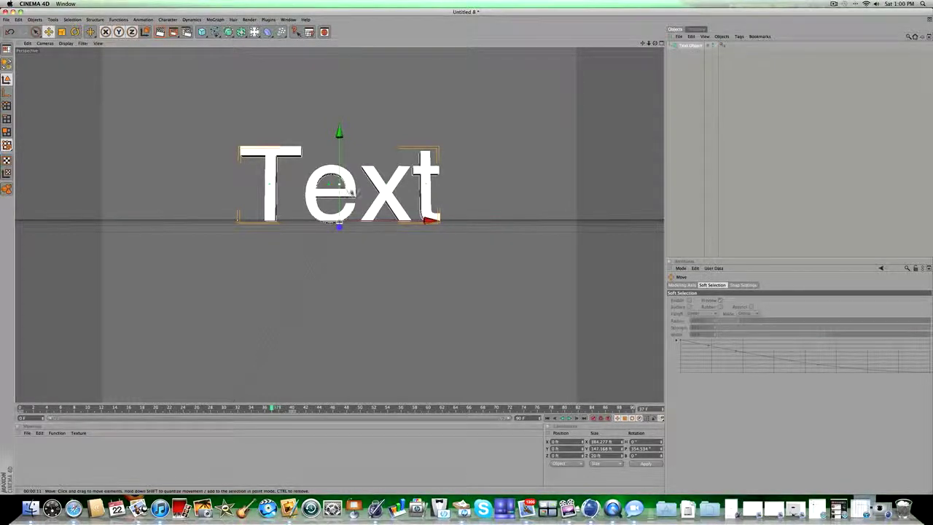
{"action": "left_click_drag", "start_coordinate": [224, 407], "coordinate": [17, 405]}
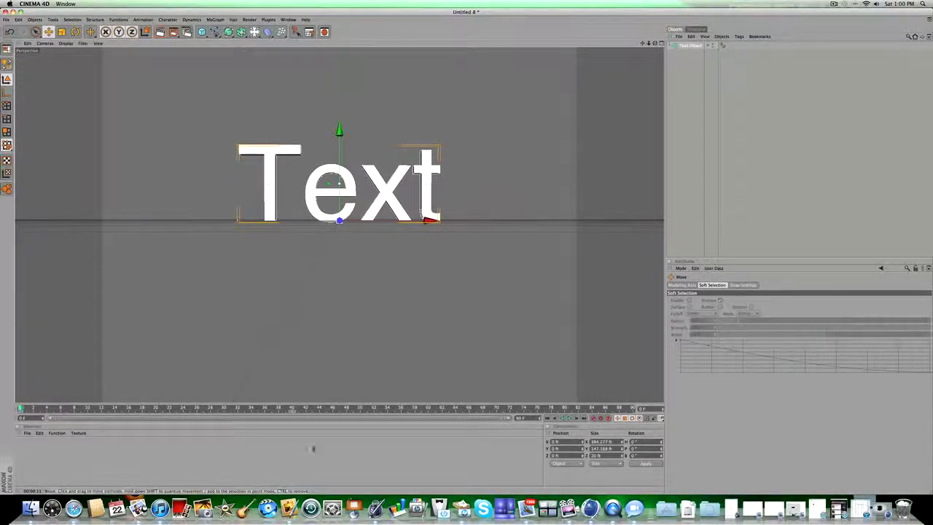
At frame 40, turn the text object's heading by about -360° and record a keyframe.
{"action": "left_click", "coordinate": [293, 407]}
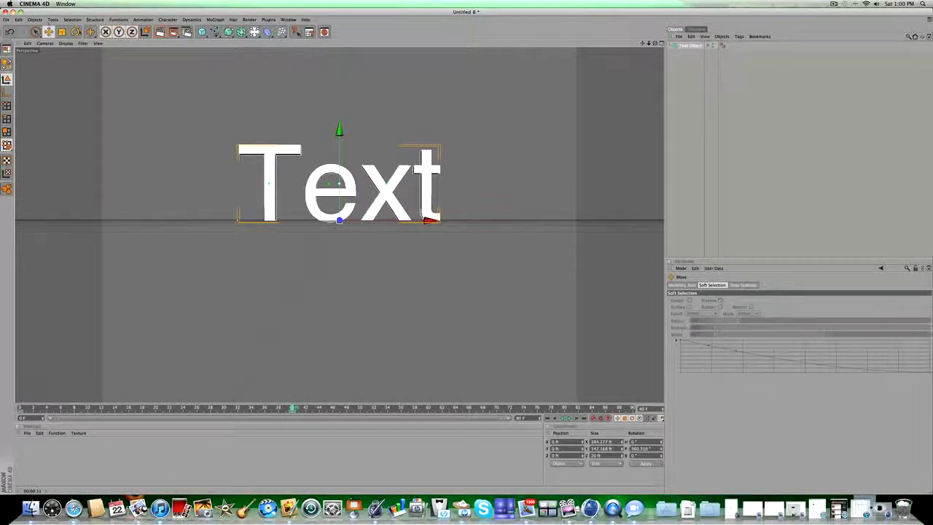
{"action": "key", "text": "r"}
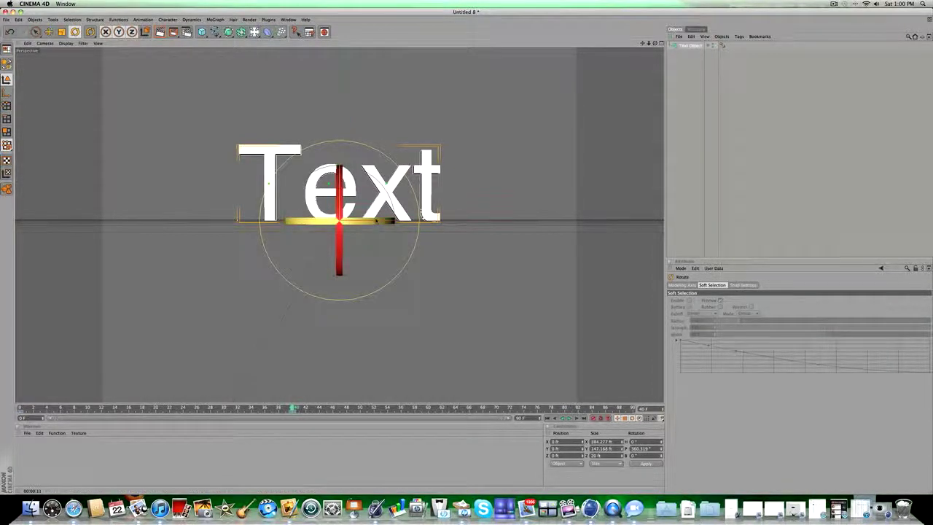
{"action": "left_click_drag", "start_coordinate": [376, 221], "coordinate": [129, 211]}
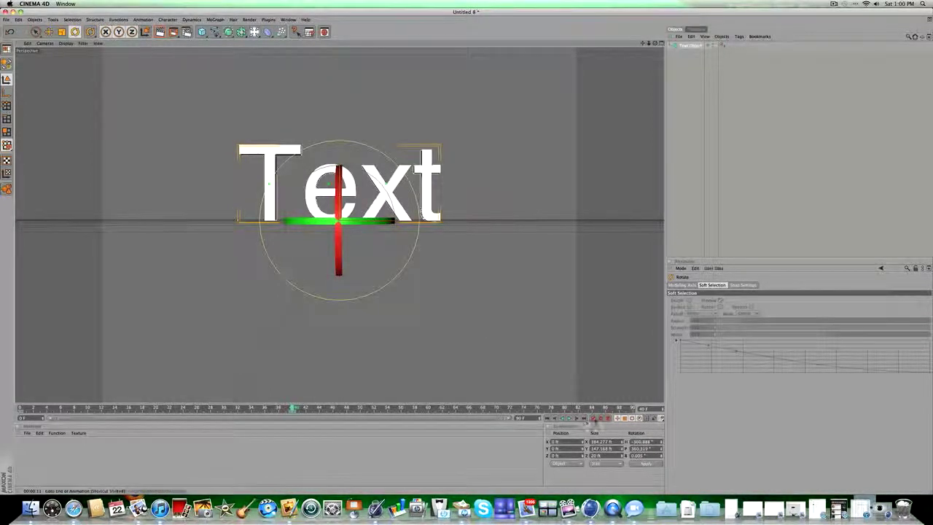
{"action": "left_click", "coordinate": [593, 418]}
Play the animation from frame 0 and scrub along the timeline to review the text's rotation.
{"action": "left_click_drag", "start_coordinate": [227, 409], "coordinate": [19, 407]}
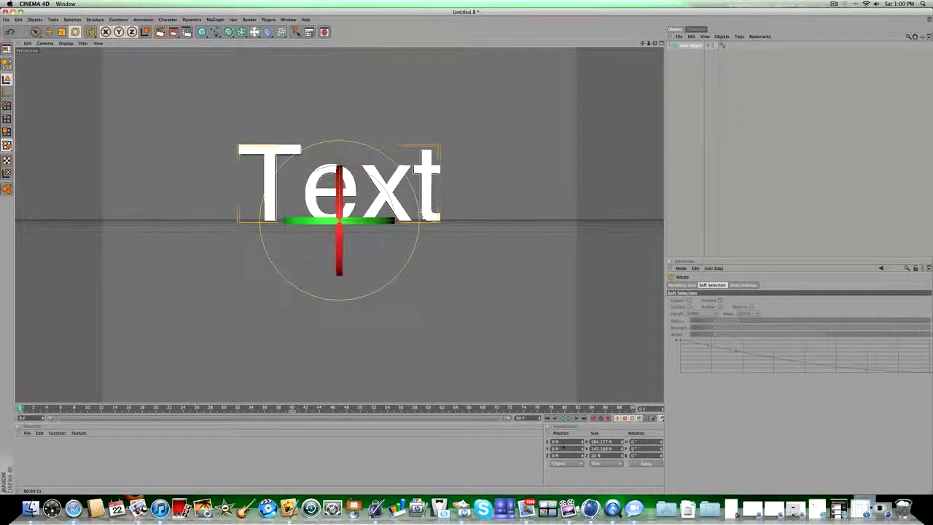
{"action": "left_click", "coordinate": [568, 418]}
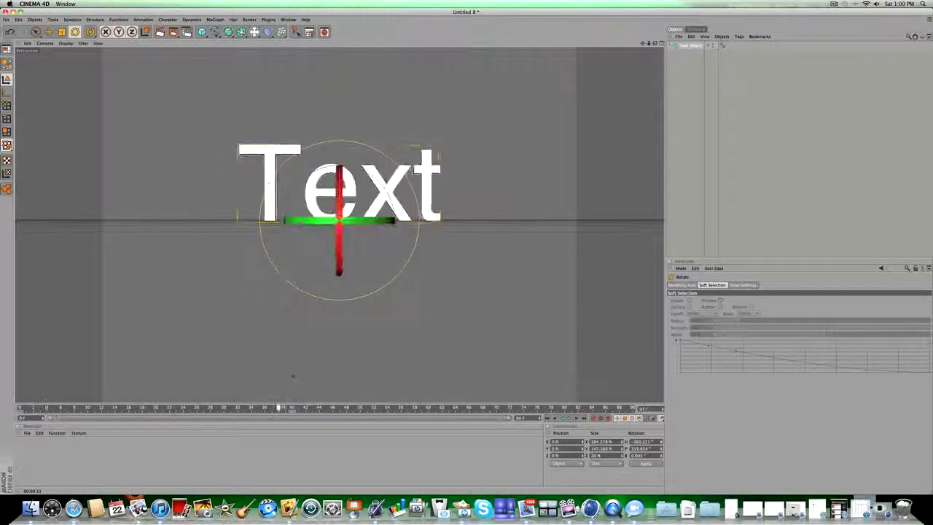
{"action": "key", "text": "F8"}
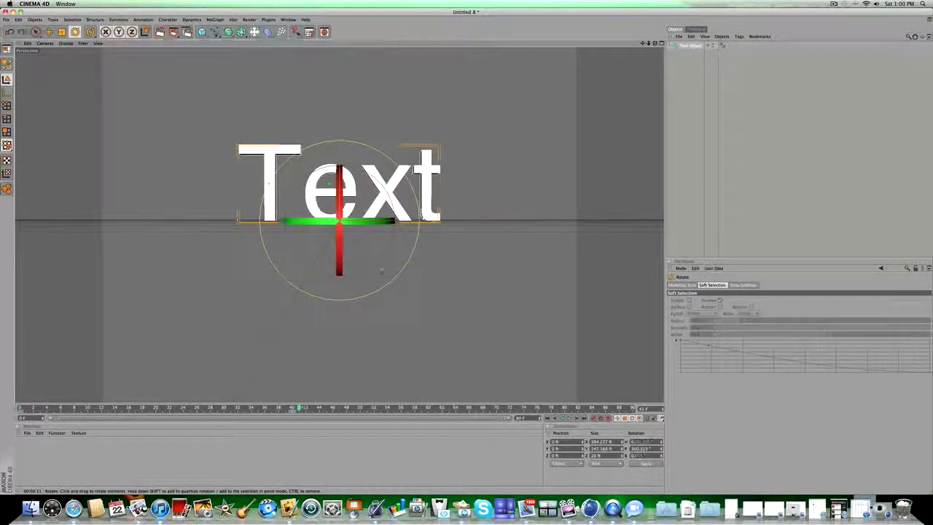
{"action": "left_click", "coordinate": [728, 76]}
{"action": "left_click", "coordinate": [689, 45]}
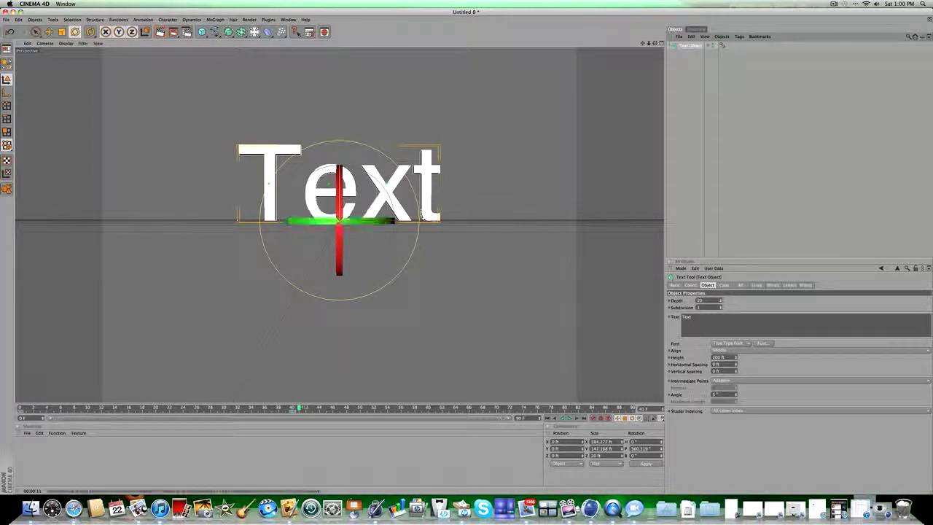
{"action": "left_click_drag", "start_coordinate": [2, 405], "coordinate": [274, 406]}
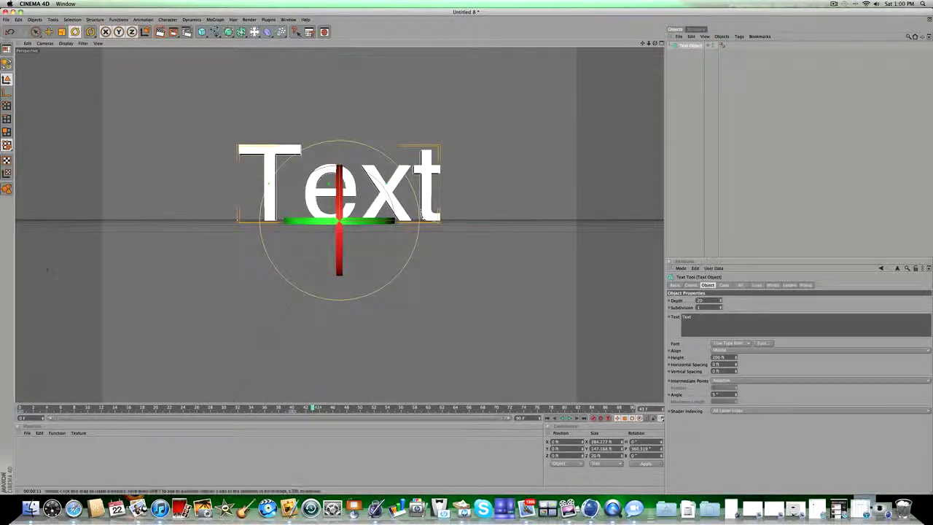
{"action": "left_click", "coordinate": [685, 74]}
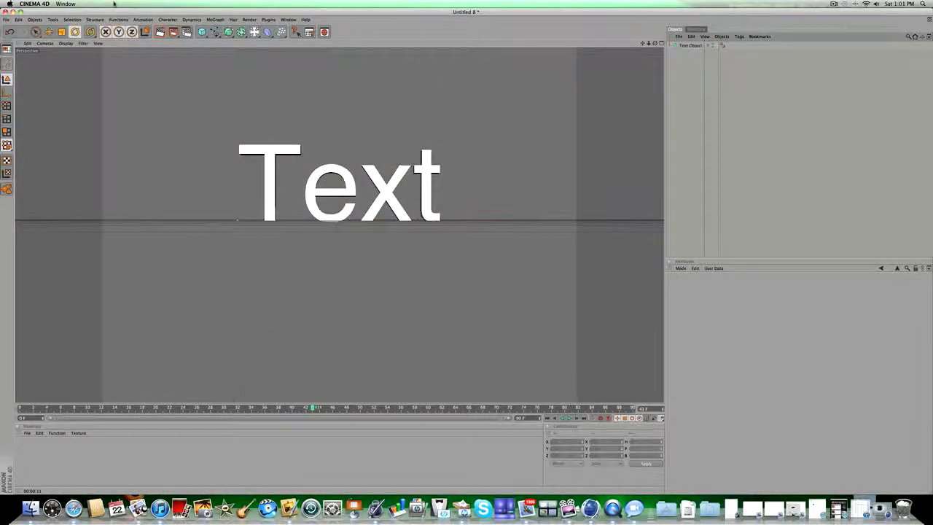
Group the text object under a null object with Group Objects.
{"action": "left_click", "coordinate": [48, 31]}
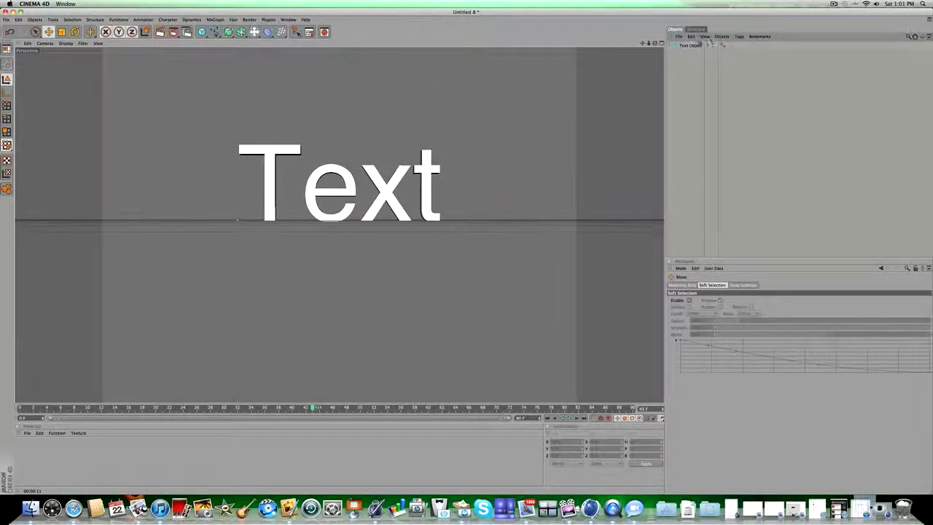
{"action": "left_click", "coordinate": [691, 46]}
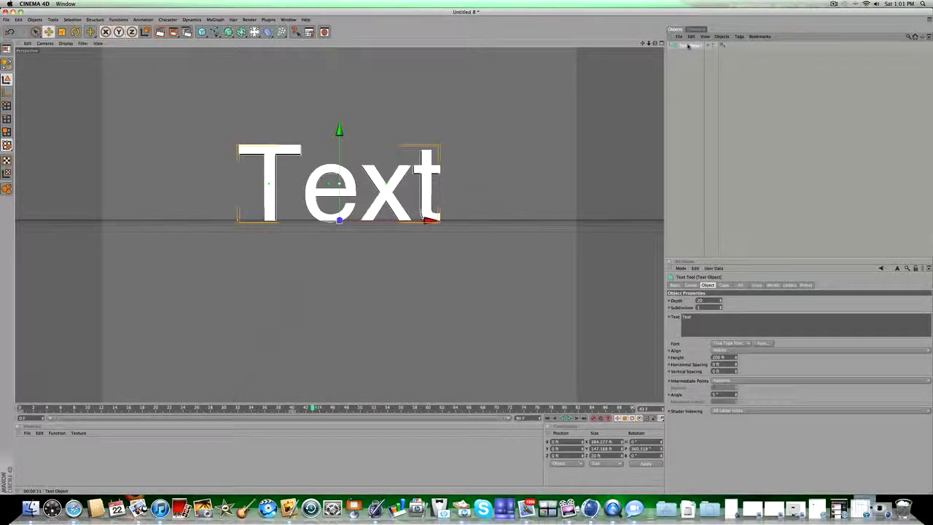
{"action": "right_click", "coordinate": [688, 46]}
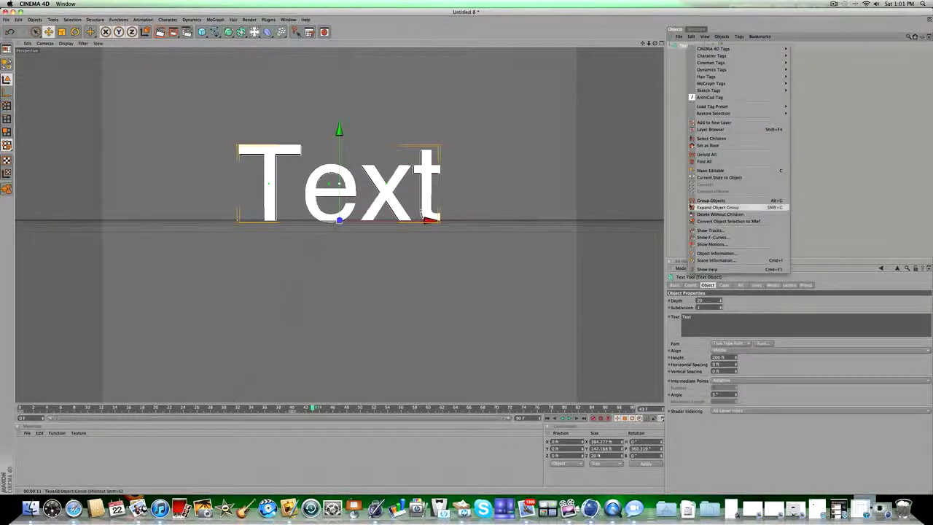
{"action": "left_click", "coordinate": [711, 200]}
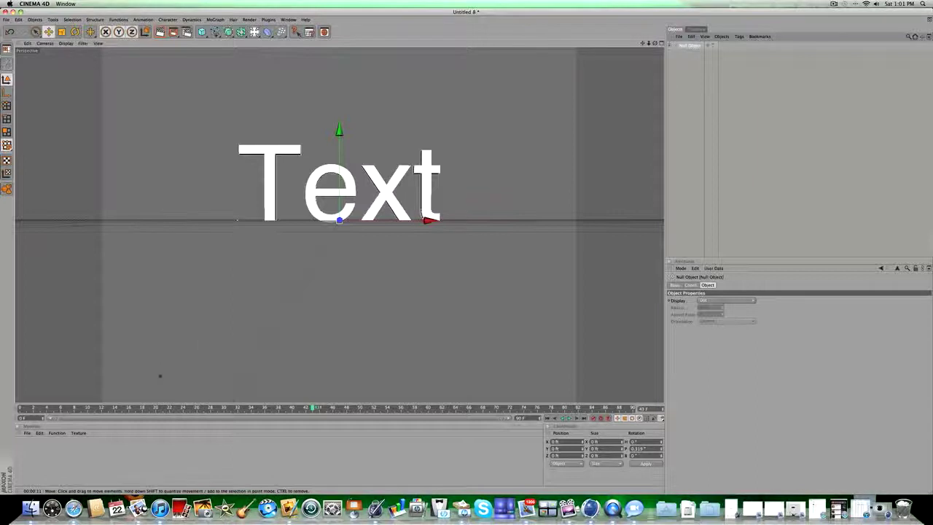
Delete the keyframes at frames 0 and 40 from the text object nested inside the null.
{"action": "mouse_move", "coordinate": [236, 410]}
{"action": "left_mouse_down"}
{"action": "mouse_move", "coordinate": [16, 407]}
{"action": "mouse_move", "coordinate": [237, 407]}
{"action": "left_mouse_up"}
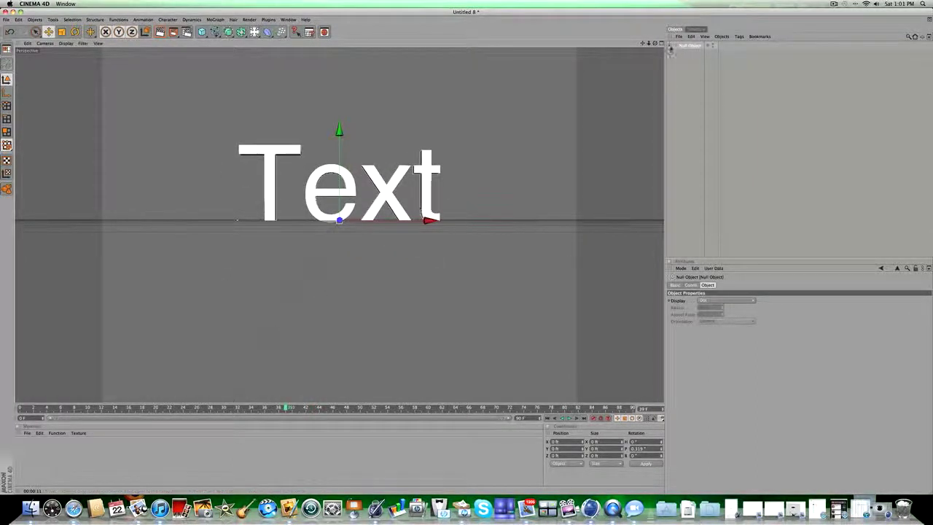
{"action": "left_click", "coordinate": [669, 46]}
{"action": "left_click", "coordinate": [692, 53]}
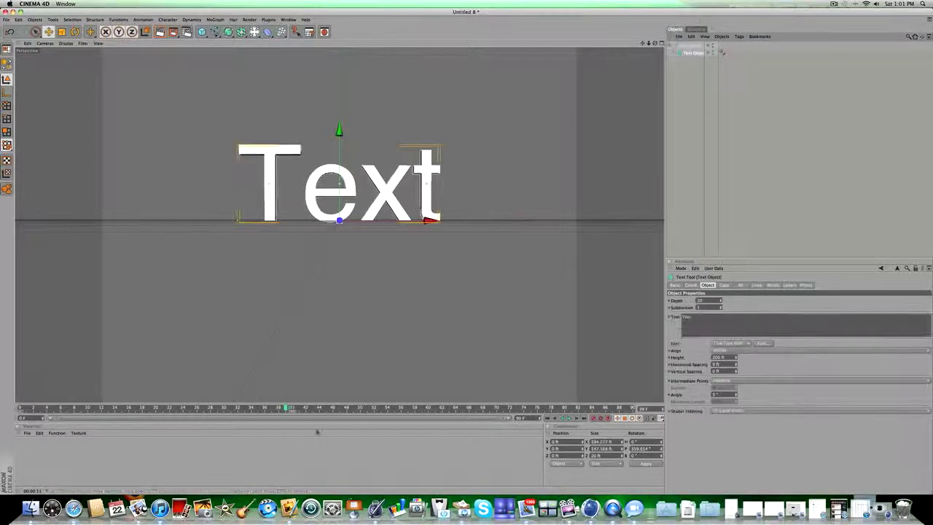
{"action": "left_click_drag", "start_coordinate": [286, 408], "coordinate": [10, 414]}
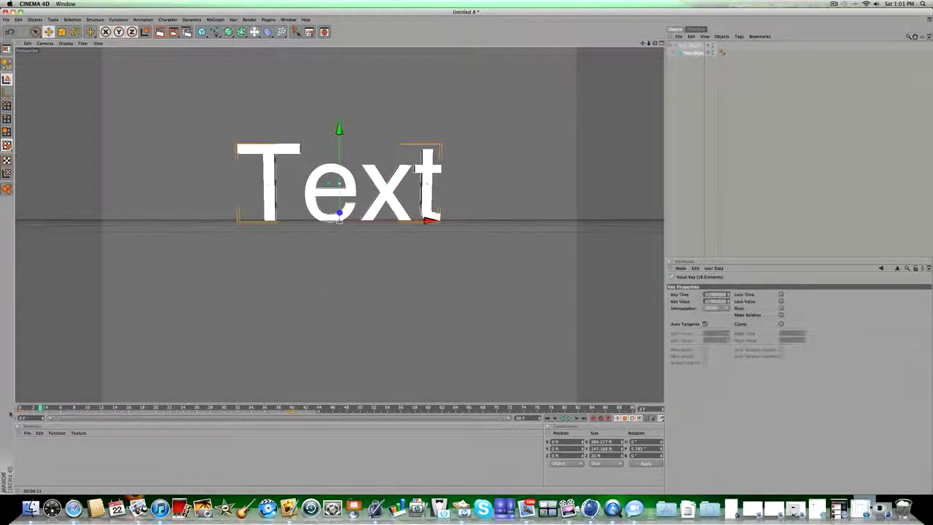
{"action": "key", "text": "Delete"}
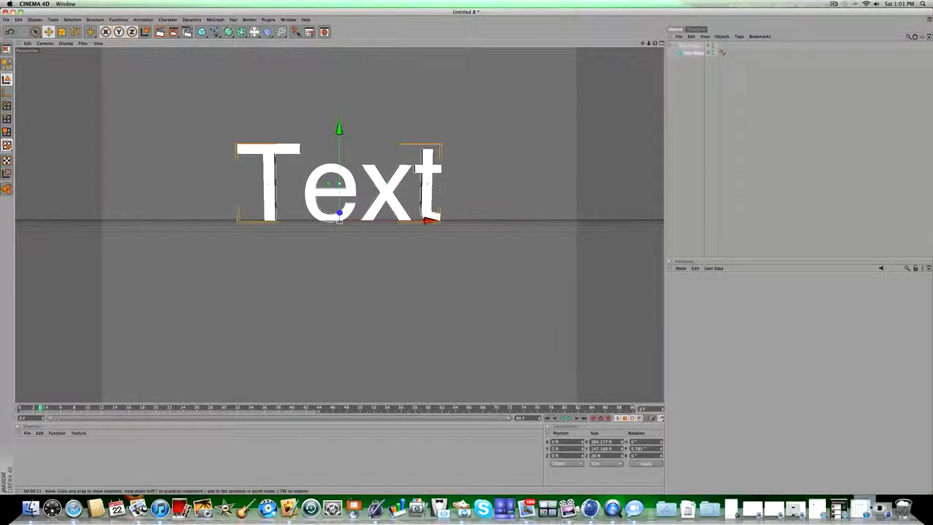
Record keyframes for the null object at frames 0 and 40.
{"action": "left_click", "coordinate": [182, 312]}
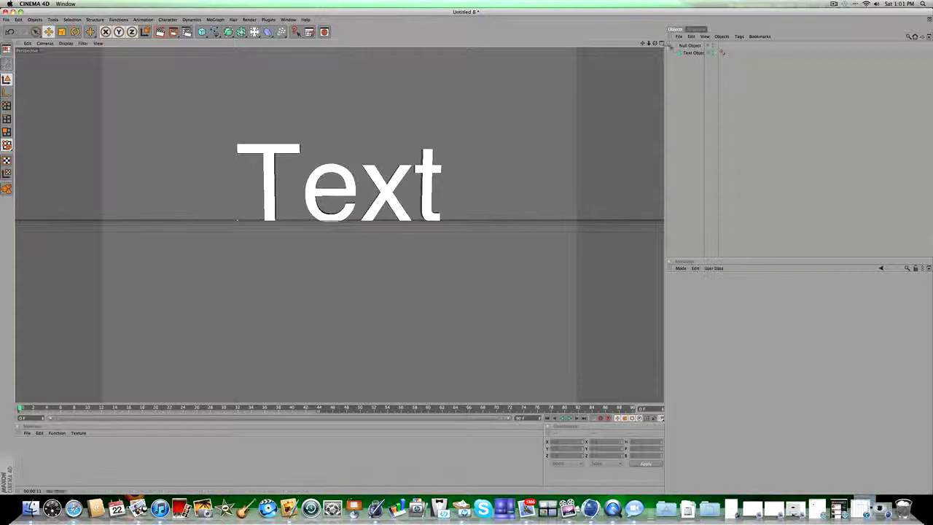
{"action": "left_click", "coordinate": [684, 46]}
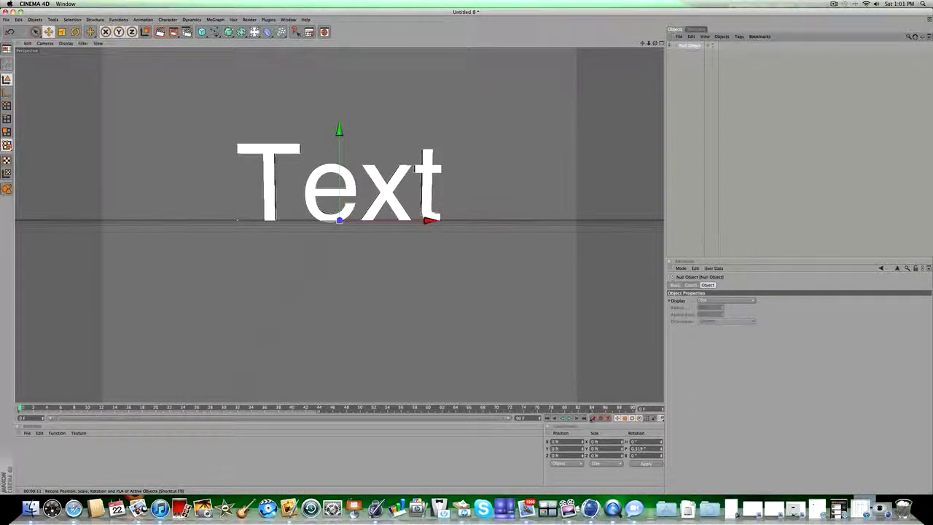
{"action": "left_click", "coordinate": [592, 419]}
{"action": "left_click_drag", "start_coordinate": [245, 408], "coordinate": [292, 408]}
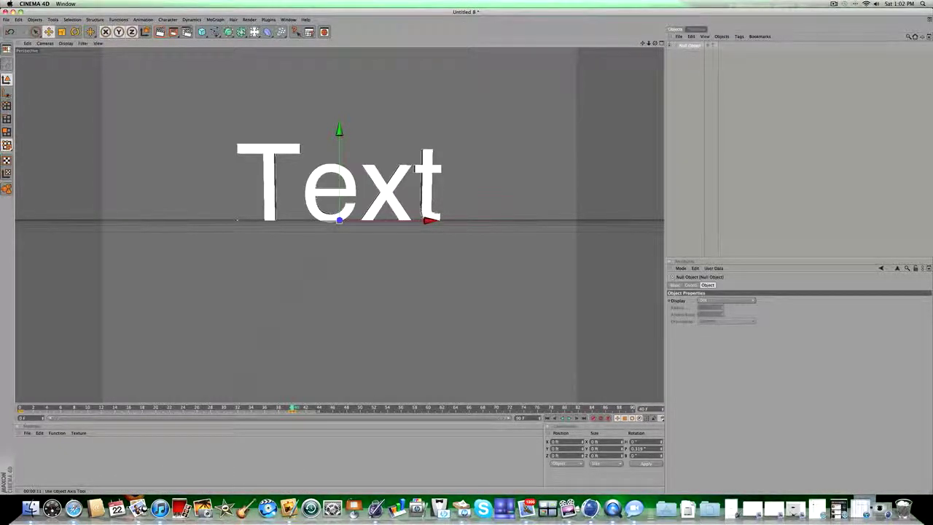
Move the null object's axis to the middle of the text with the Object Axis tool, about 21 ft in X and 58 ft in Y.
{"action": "left_click", "coordinate": [7, 93]}
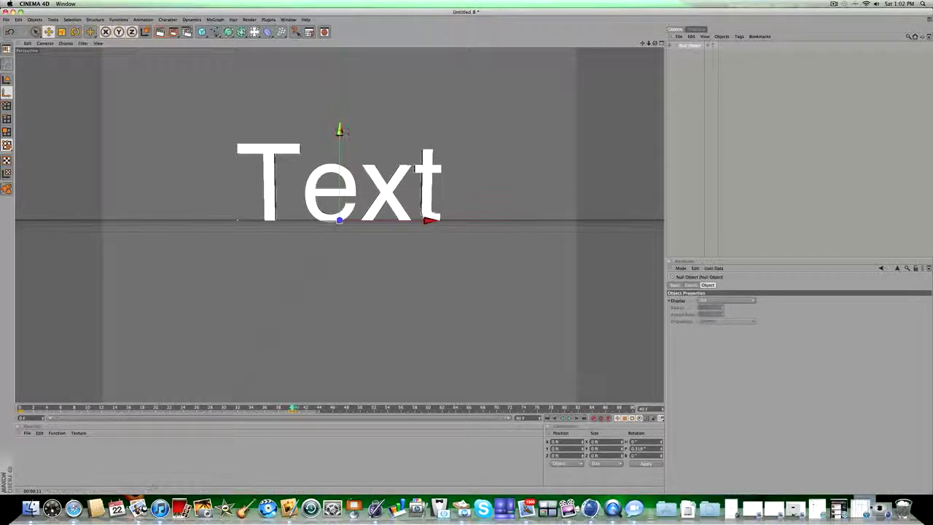
{"action": "left_click_drag", "start_coordinate": [339, 131], "coordinate": [339, 99]}
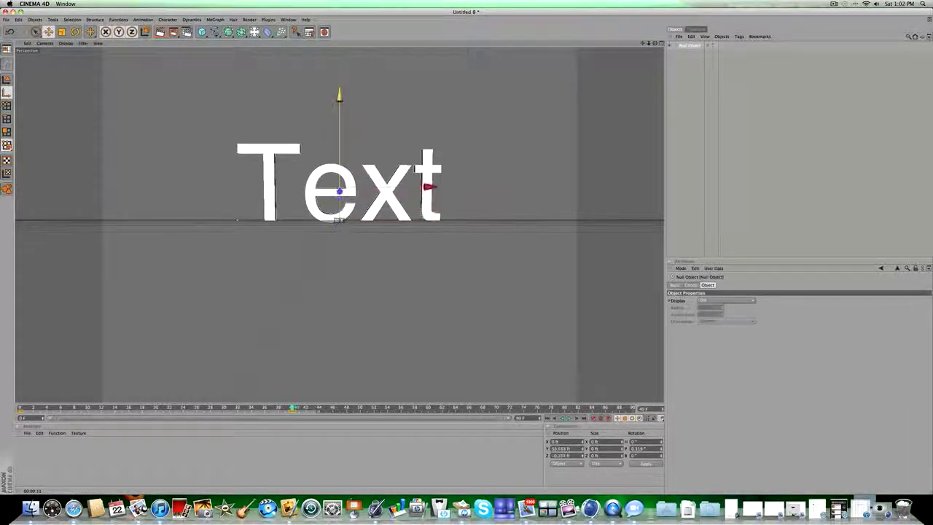
{"action": "left_click_drag", "start_coordinate": [428, 186], "coordinate": [447, 187]}
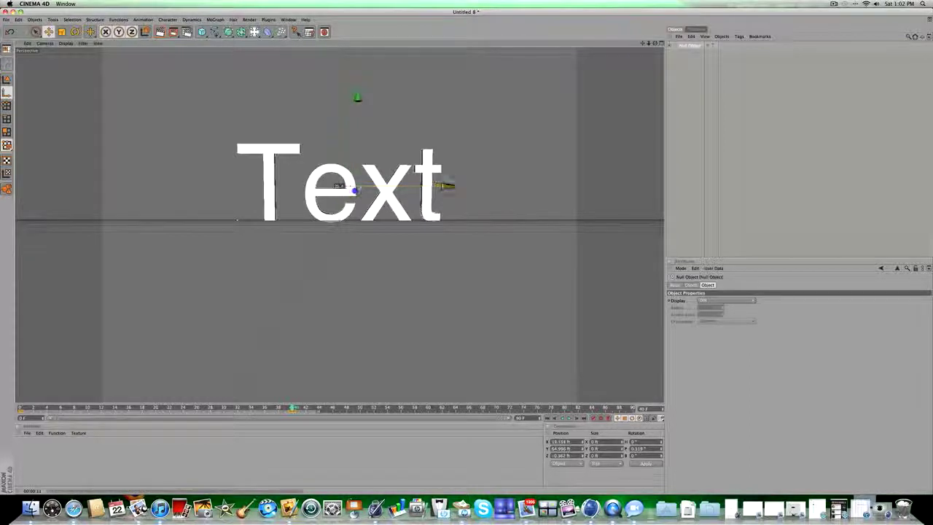
{"action": "left_click_drag", "start_coordinate": [358, 98], "coordinate": [358, 102]}
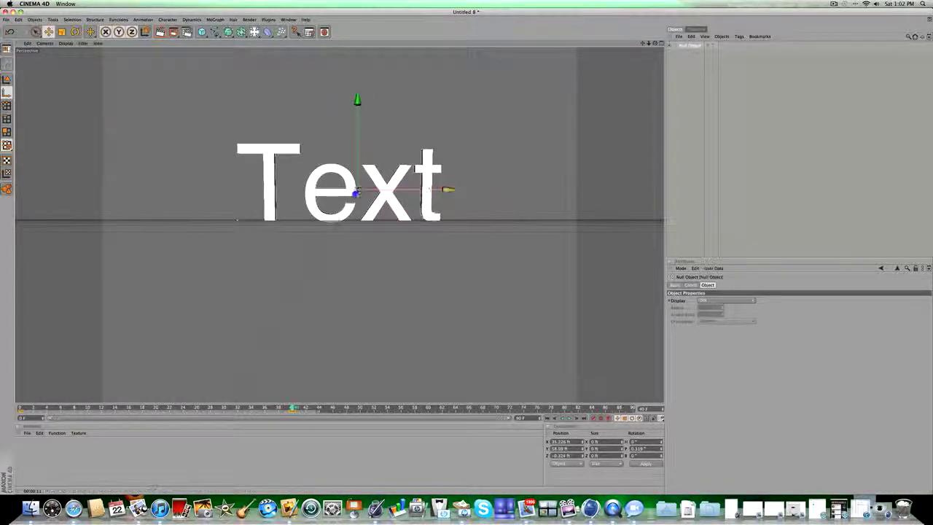
{"action": "left_click_drag", "start_coordinate": [447, 189], "coordinate": [437, 190]}
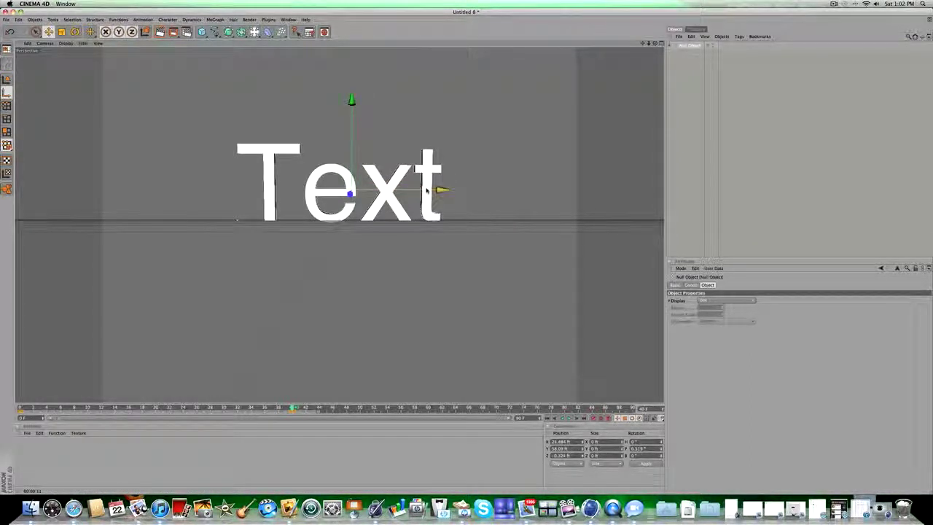
{"action": "key", "text": "Return"}
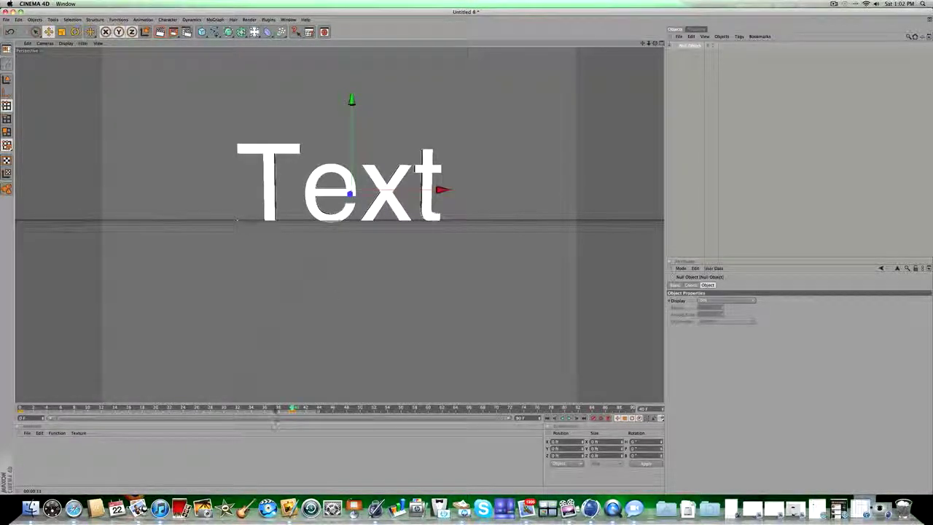
At frame 40, rotate the null object around its pitch axis with the Rotate tool.
{"action": "mouse_move", "coordinate": [277, 410]}
{"action": "left_mouse_down"}
{"action": "mouse_move", "coordinate": [20, 408]}
{"action": "mouse_move", "coordinate": [292, 404]}
{"action": "left_mouse_up"}
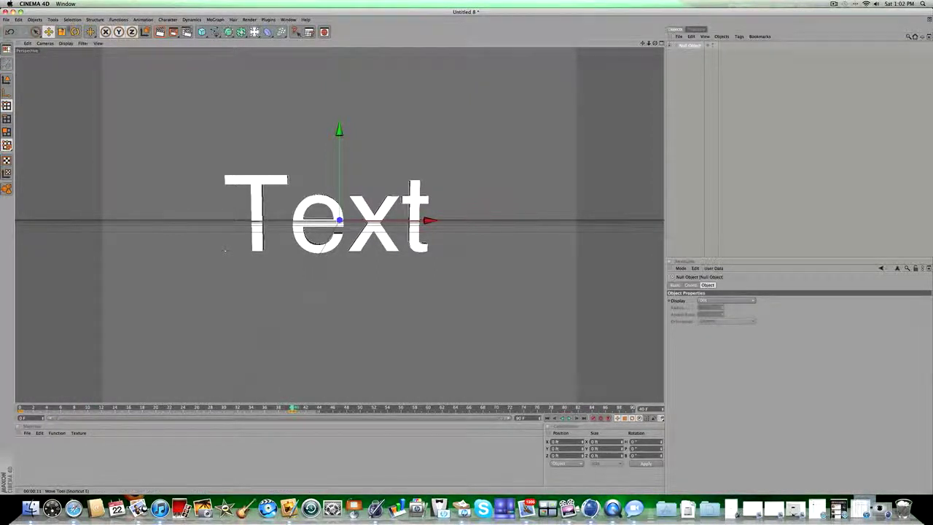
{"action": "key", "text": "r"}
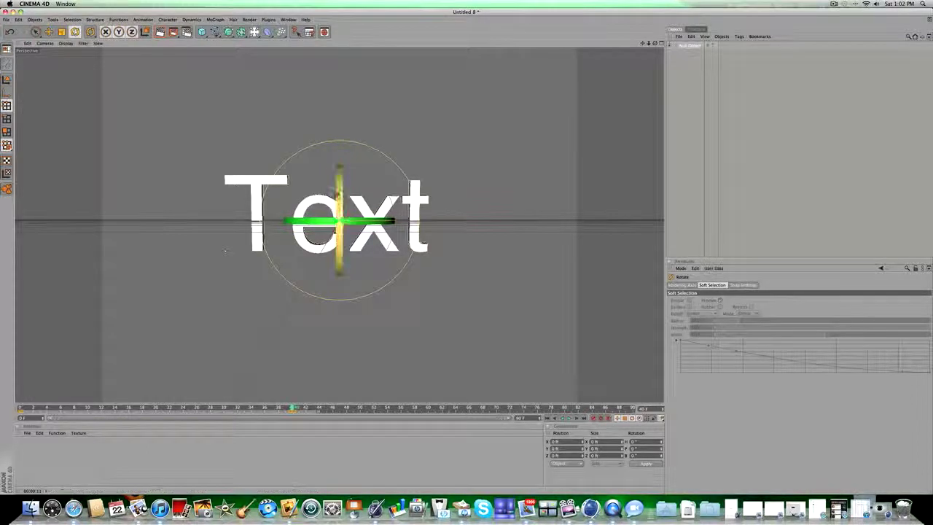
{"action": "left_click_drag", "start_coordinate": [336, 195], "coordinate": [318, 442]}
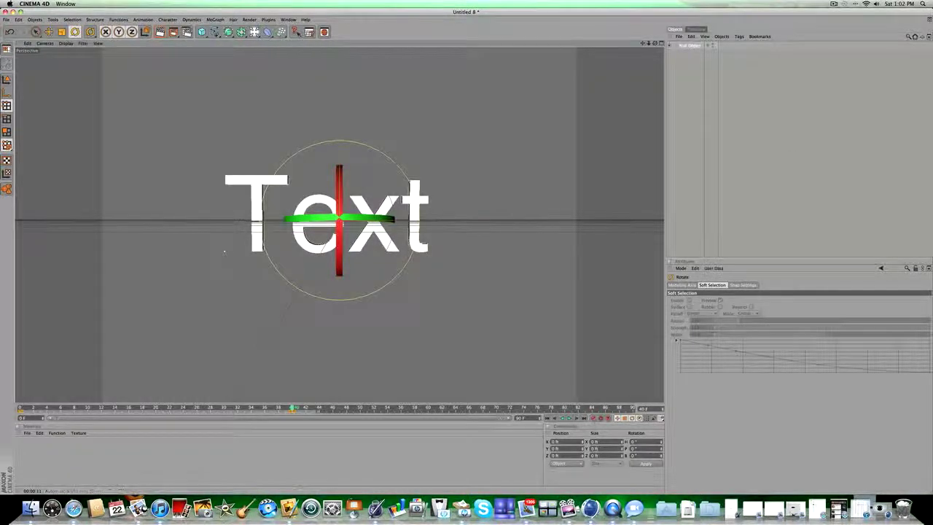
{"action": "left_click", "coordinate": [351, 399]}
Play the animation from frame 0 to review the text's motion and check the text object nested under the null.
{"action": "left_click_drag", "start_coordinate": [291, 407], "coordinate": [20, 407]}
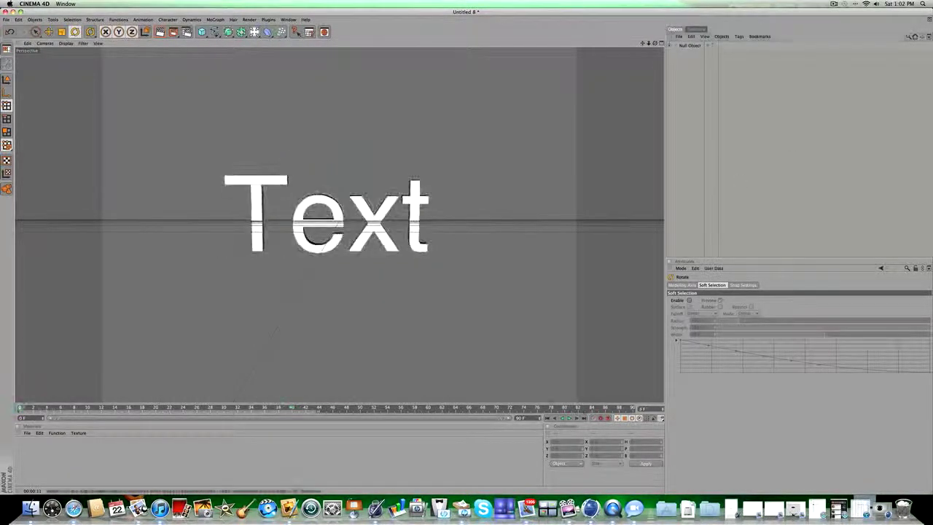
{"action": "left_click", "coordinate": [569, 418]}
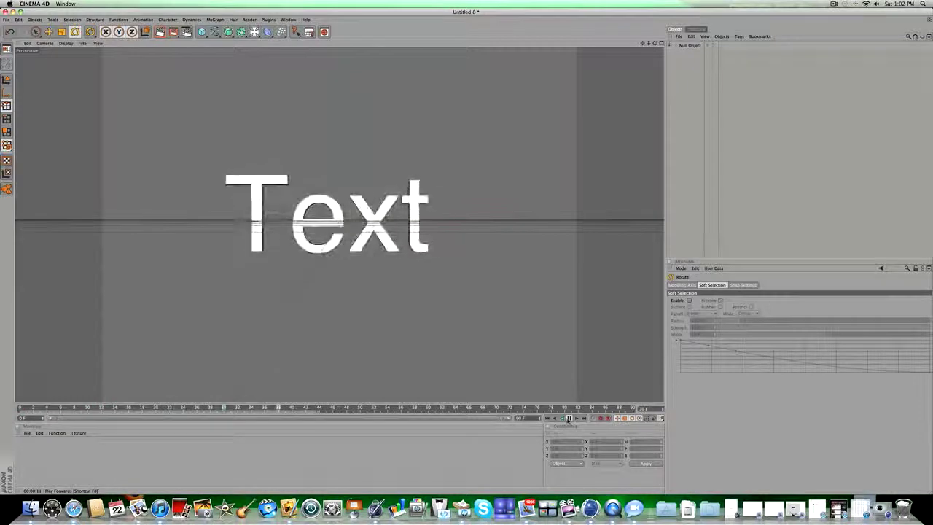
{"action": "left_click_drag", "start_coordinate": [177, 407], "coordinate": [19, 407]}
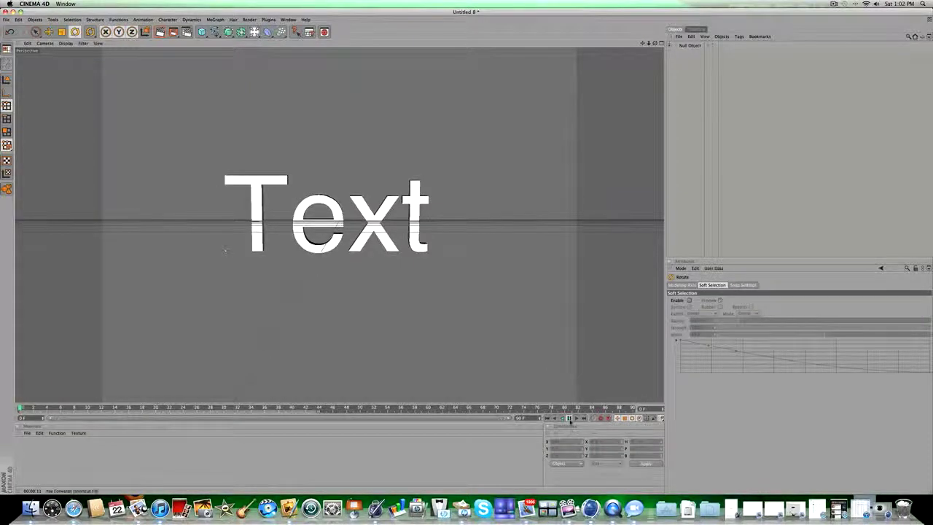
{"action": "left_click", "coordinate": [570, 418]}
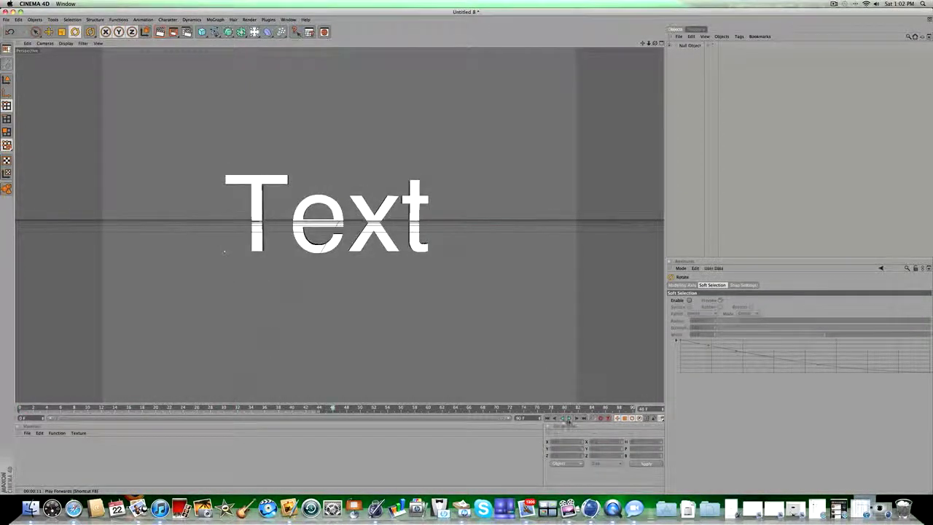
{"action": "left_click", "coordinate": [668, 45]}
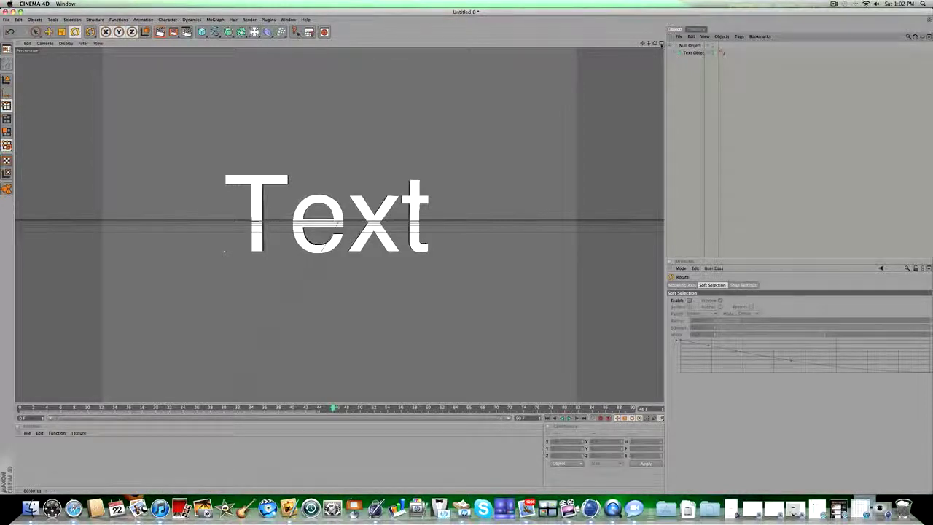
{"action": "left_click", "coordinate": [668, 45]}
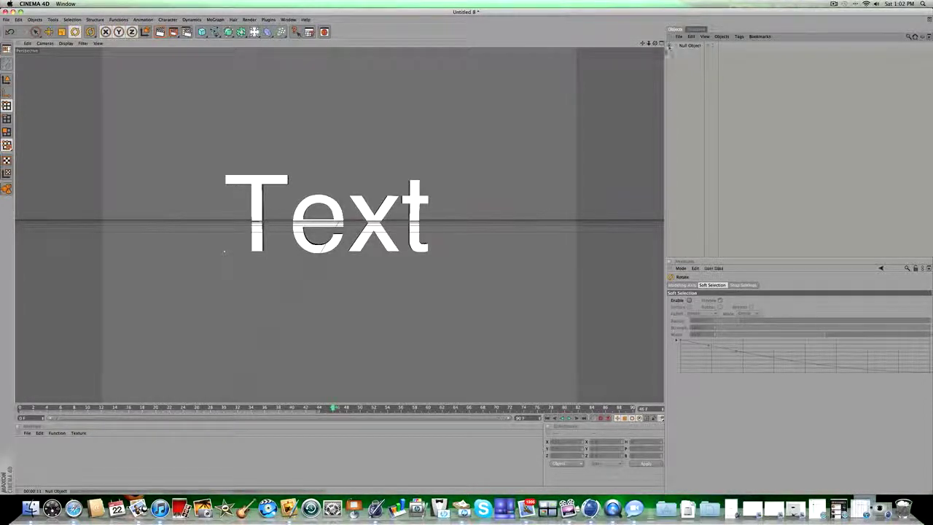